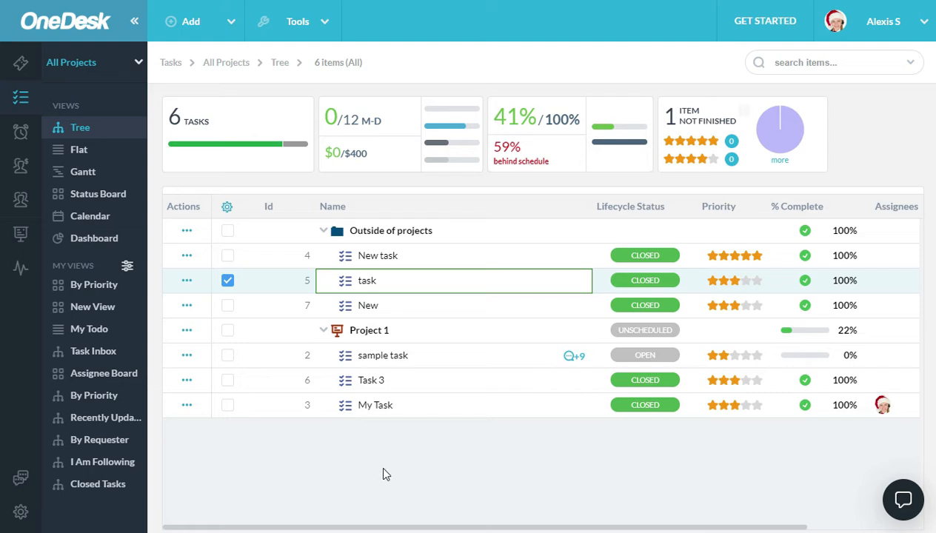
Open the details of the task with ID 5 and dock its detail panel beside the task tree
left_click(187, 281)
left_click(160, 311)
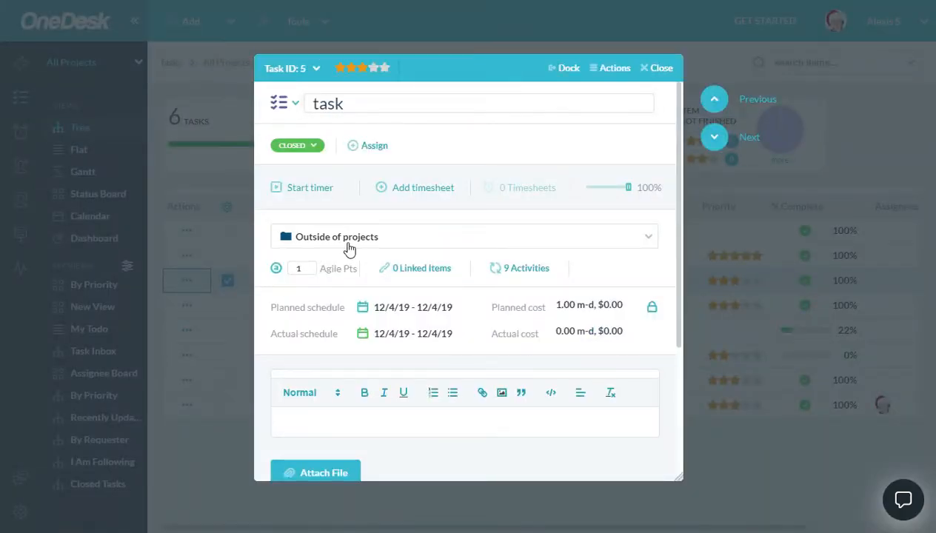
left_click(565, 69)
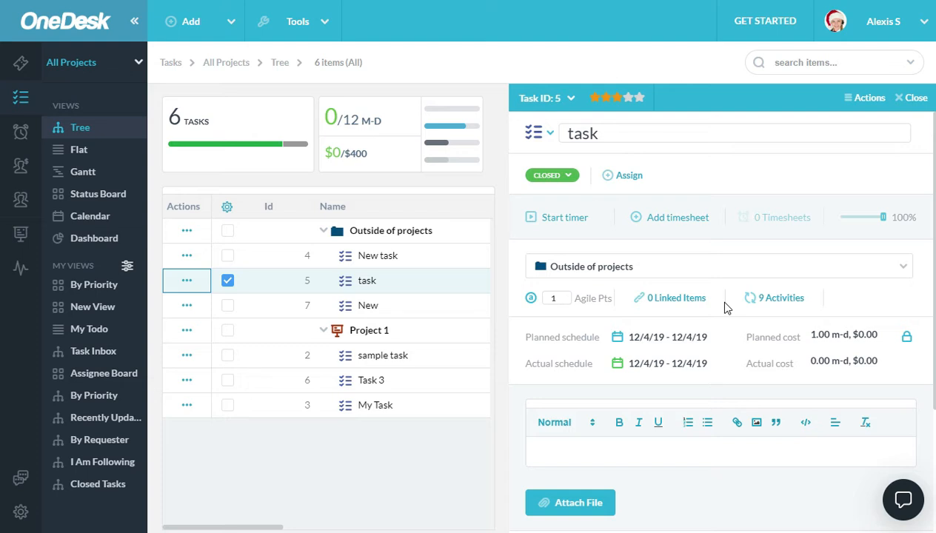
In the administration settings for the Tasks application, show the hidden task types and make the bug type visible
left_click(20, 512)
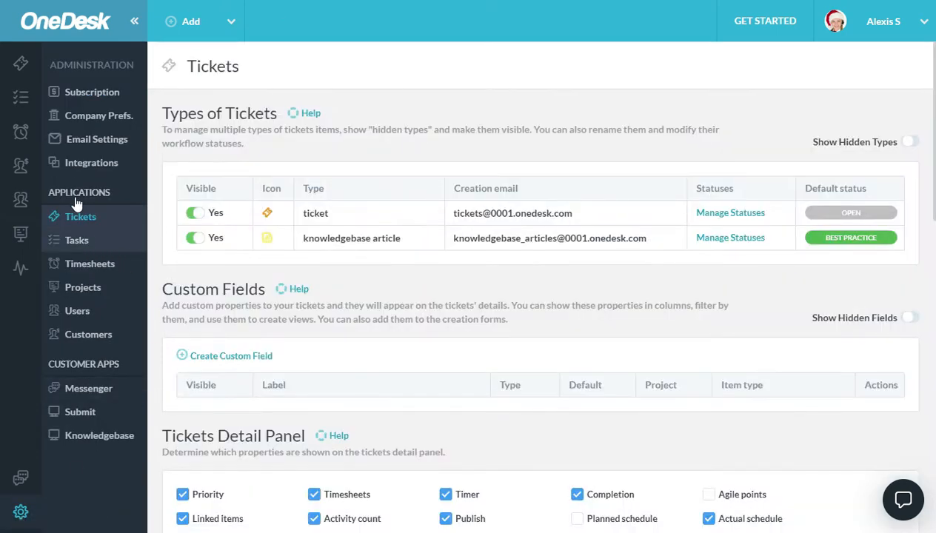
left_click(83, 242)
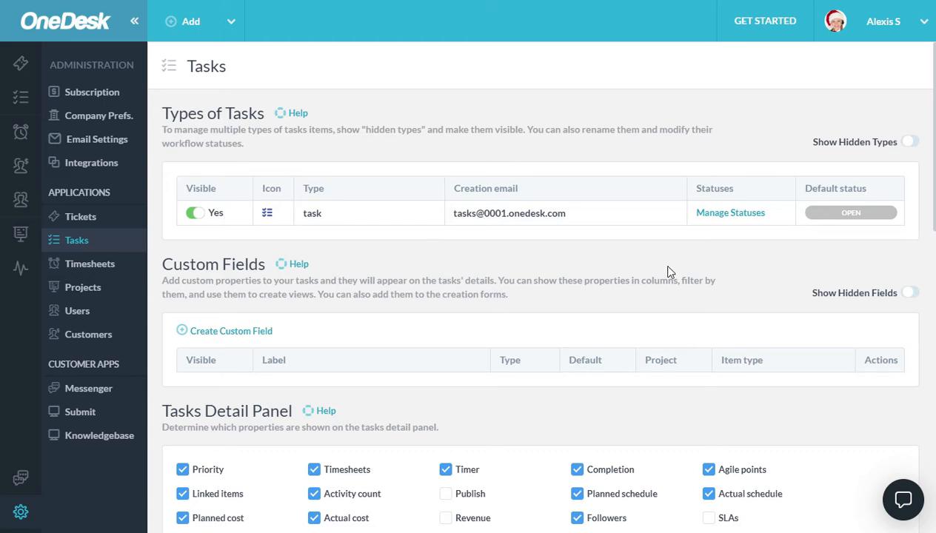
left_click(914, 143)
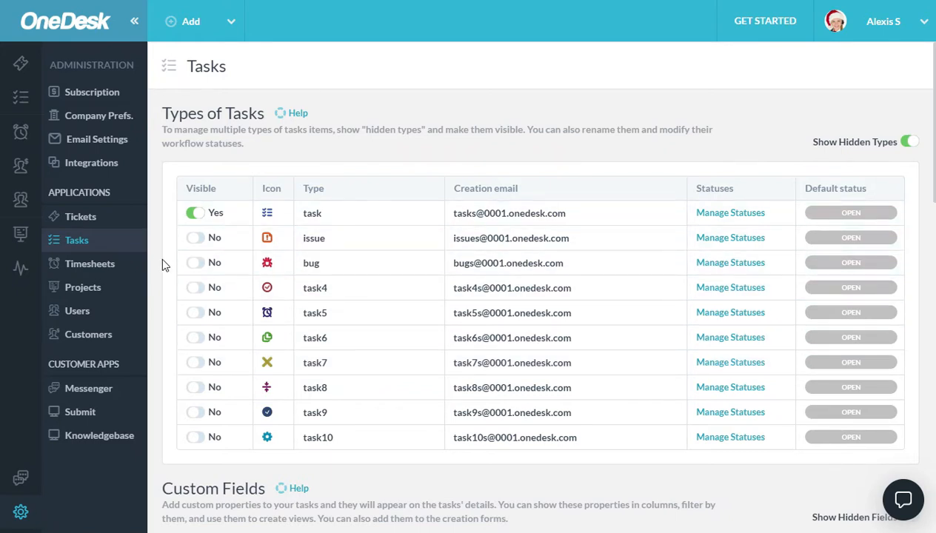
left_click(197, 264)
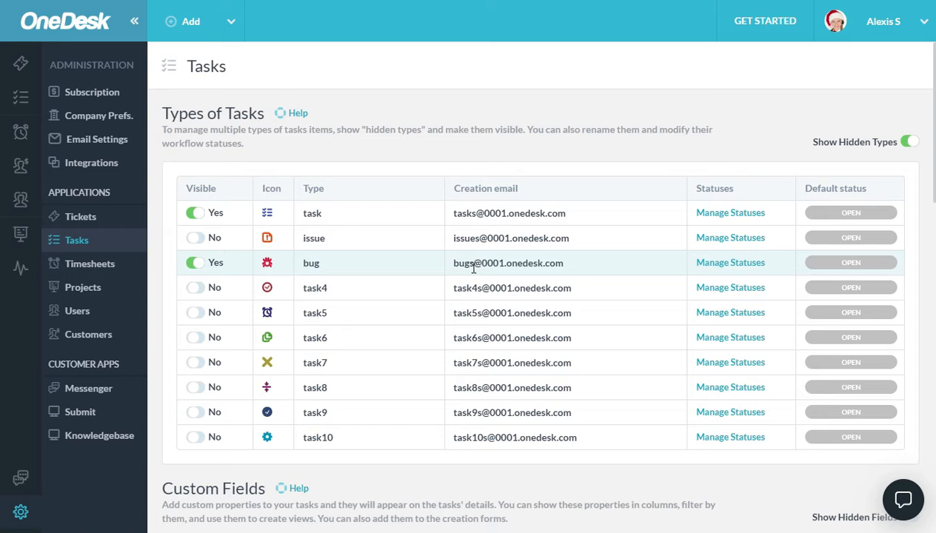
Delete the Reopened status from the bug type's statuses and close the status manager
double_click(492, 260)
left_click(736, 264)
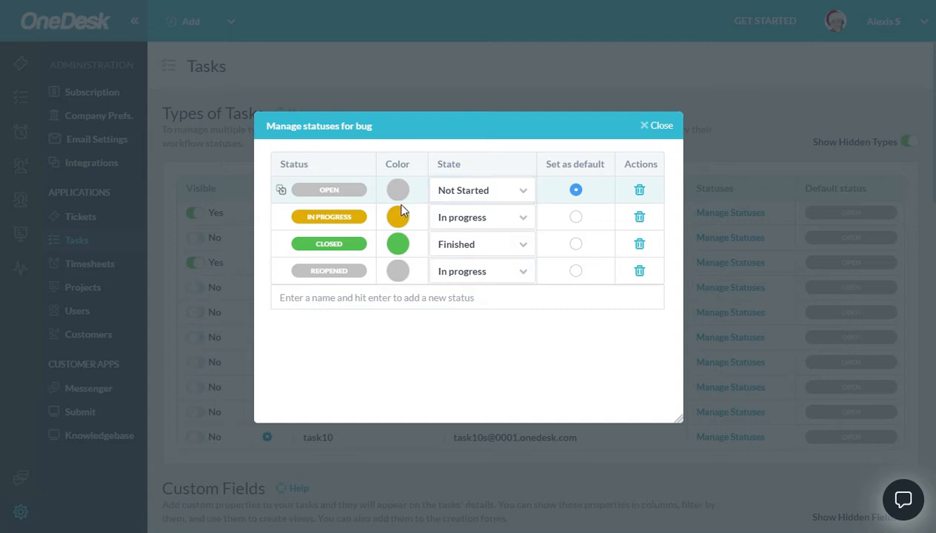
left_click(637, 272)
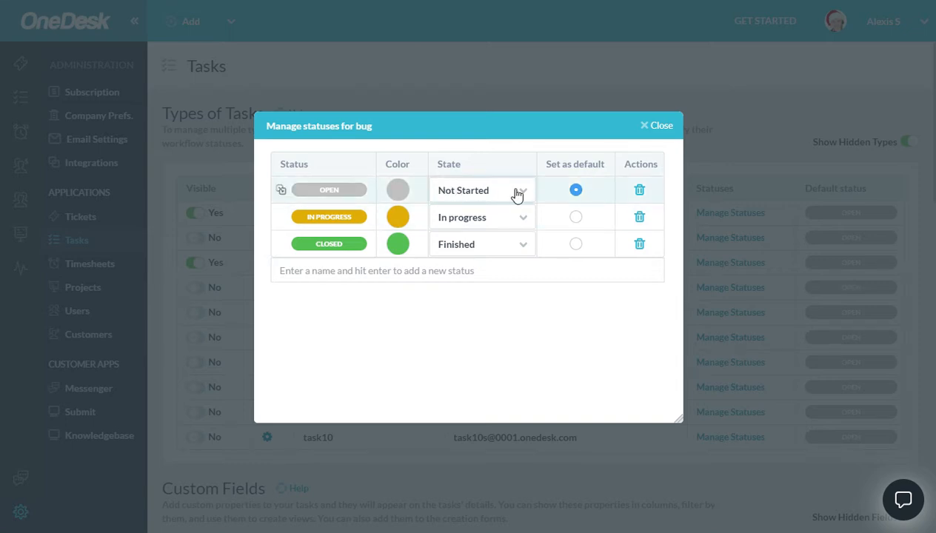
left_click(669, 127)
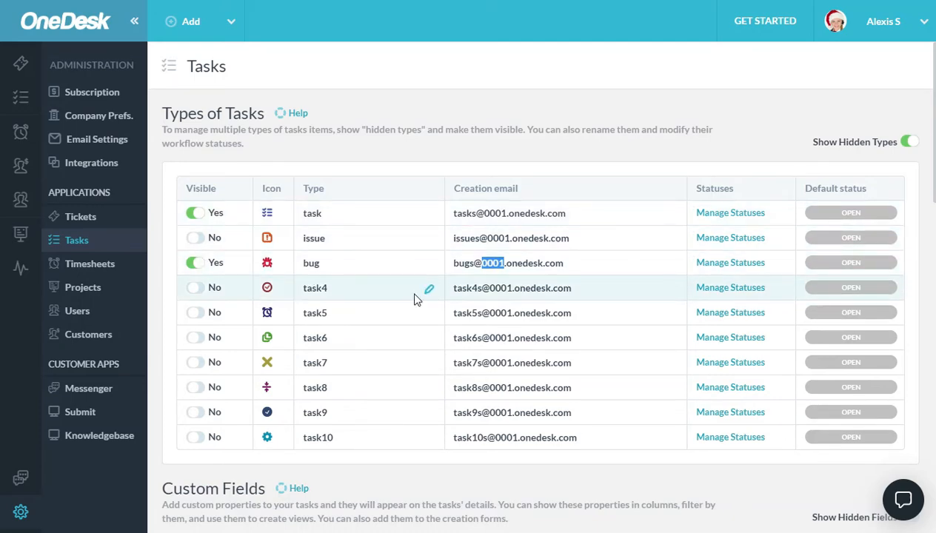
Stop showing hidden task types and check which item types can be created
left_click(908, 142)
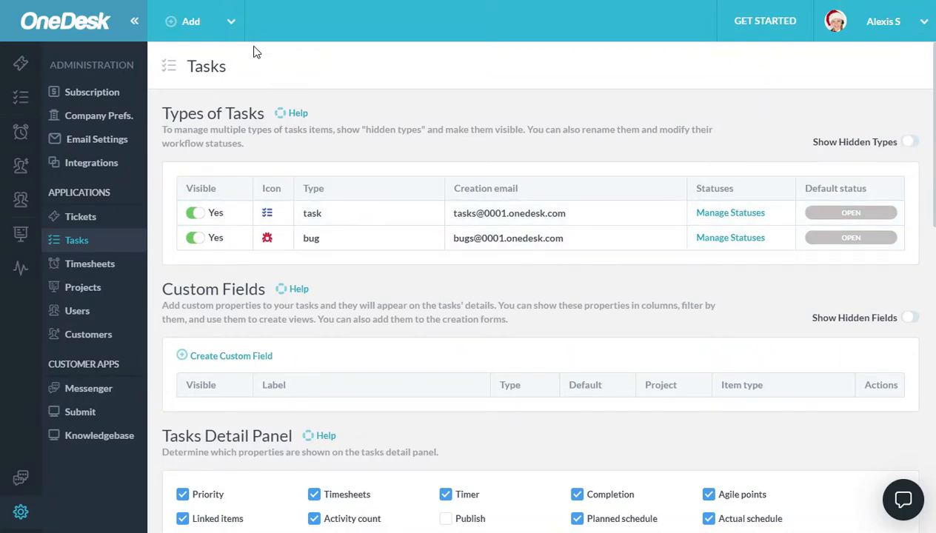
left_click(231, 26)
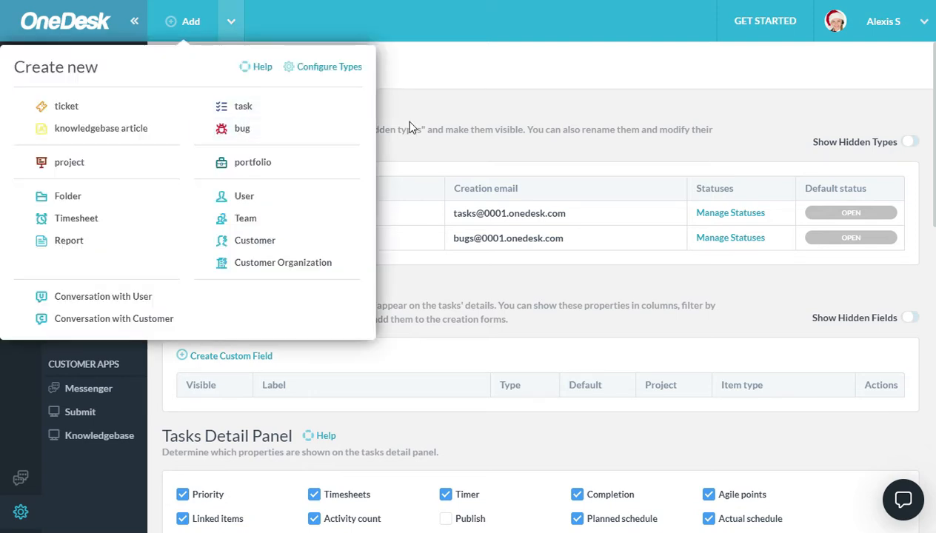
left_click(473, 104)
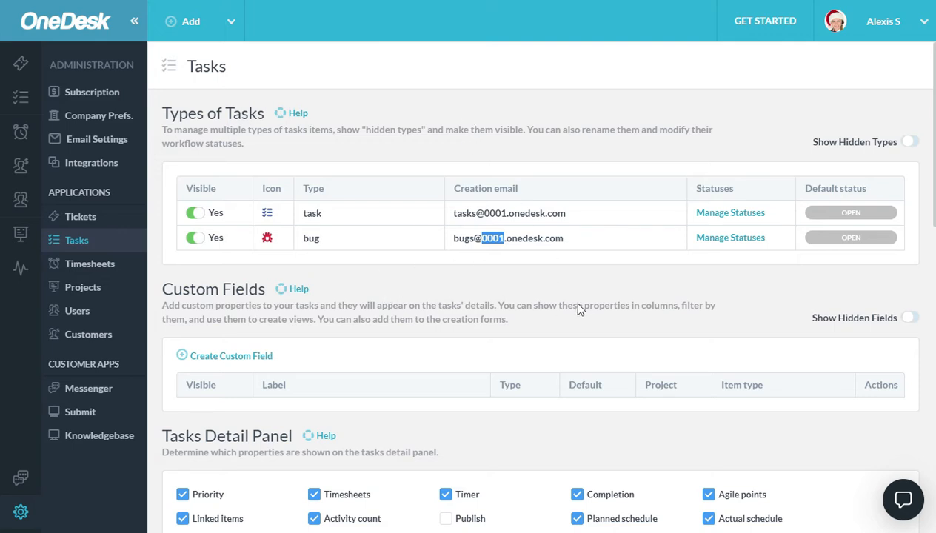
Show the hidden custom fields for tasks and look through the list
left_click(909, 318)
scroll(731, 368, "down", 4)
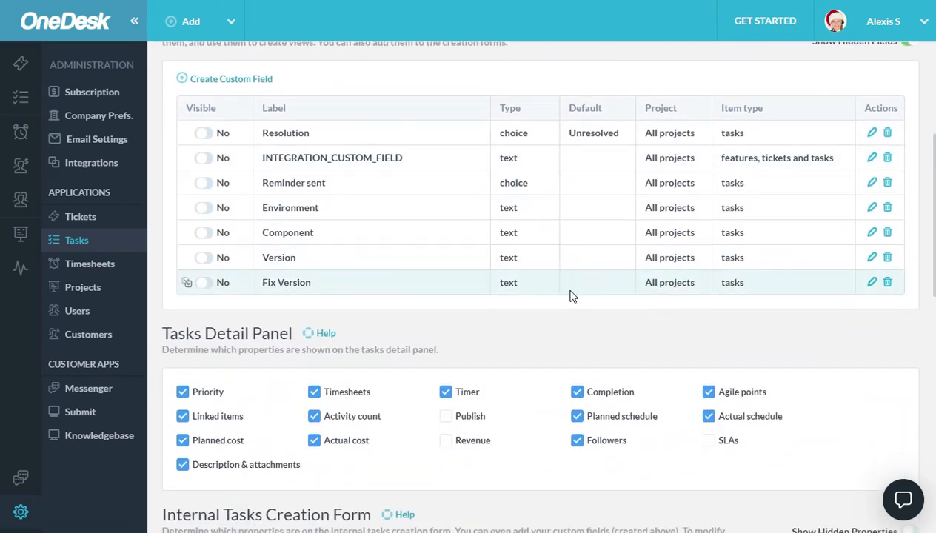
scroll(633, 322, "up", 2)
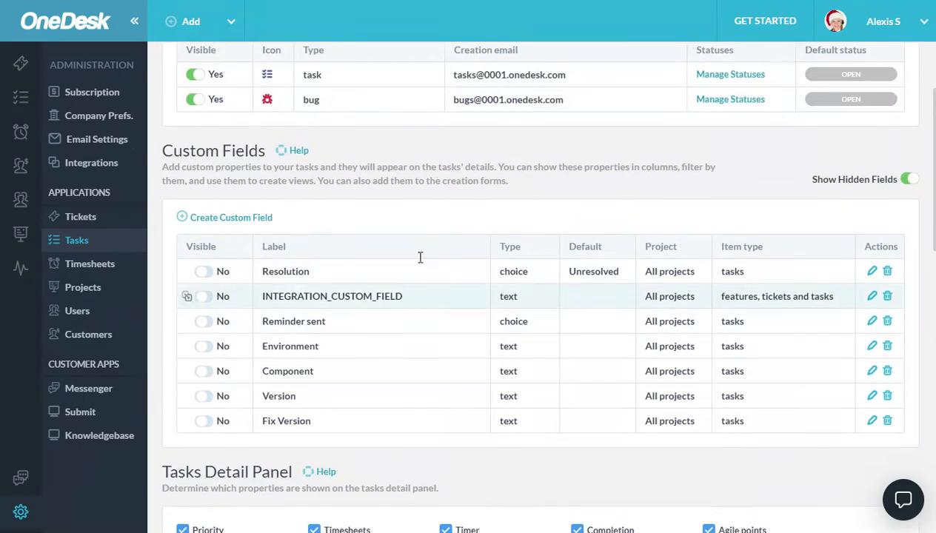
Start a new custom field named "My Custom field" of type choice, applying to tasks in all projects
left_click(231, 219)
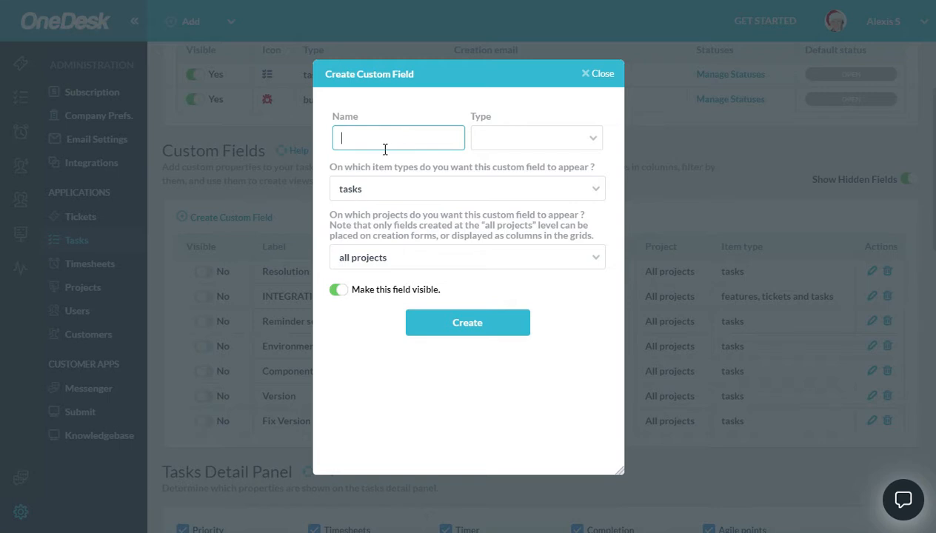
type("My Custom field")
left_click(581, 142)
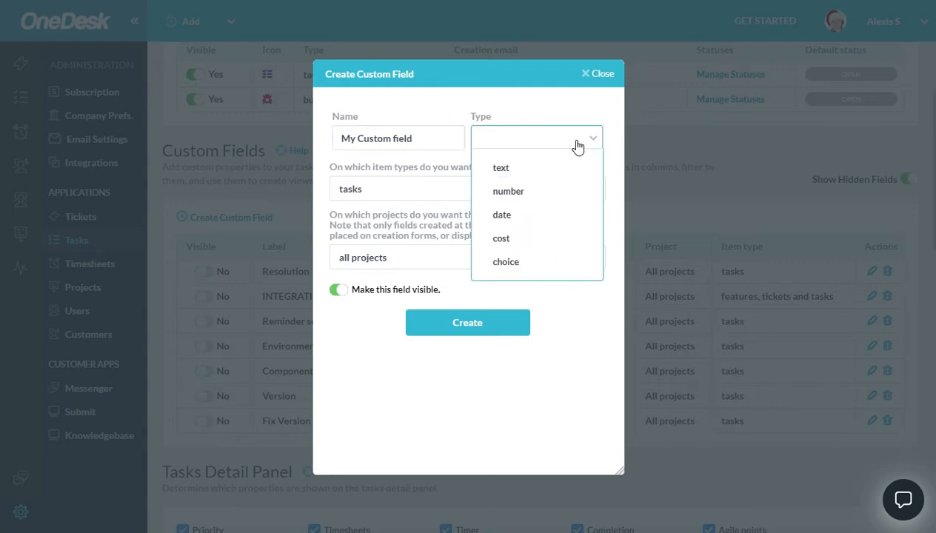
left_click(510, 267)
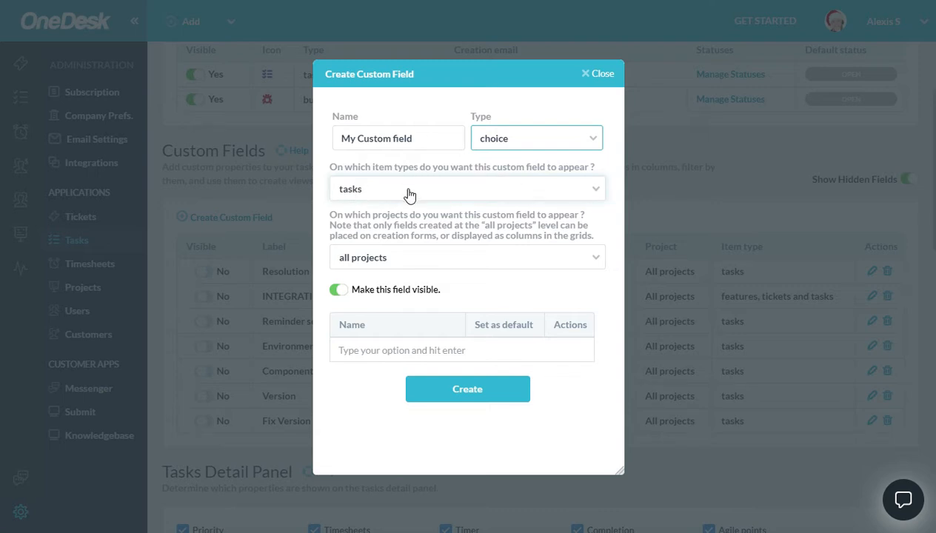
left_click(597, 261)
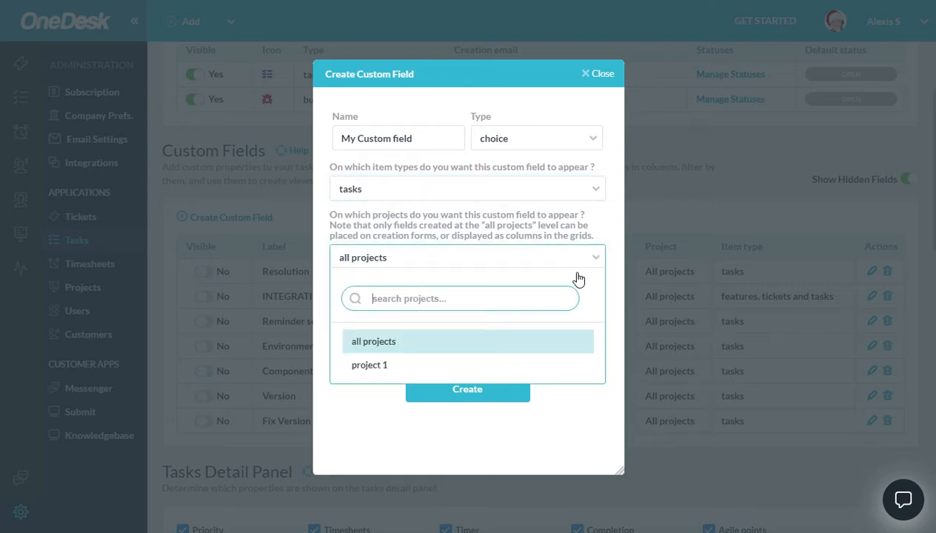
left_click(522, 231)
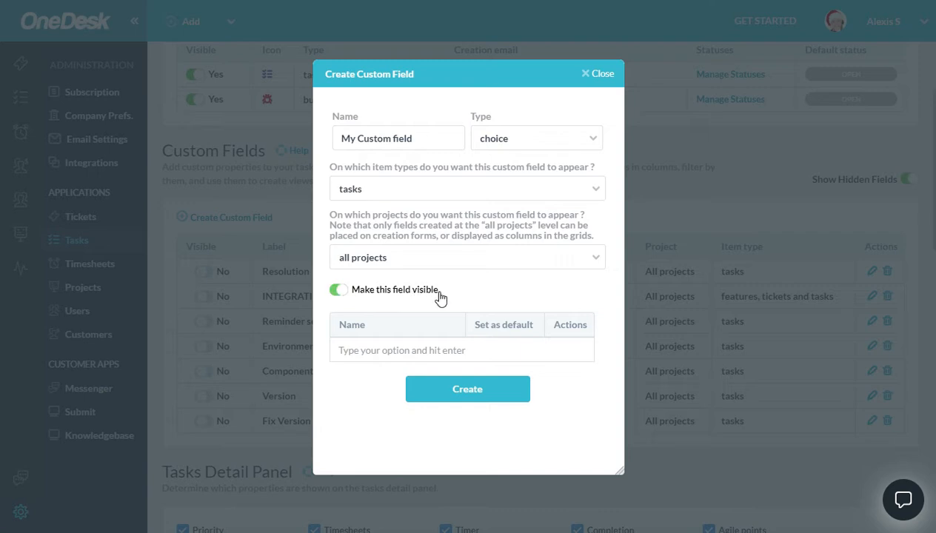
Add "option1" as a choice of the new custom field
left_click(435, 343)
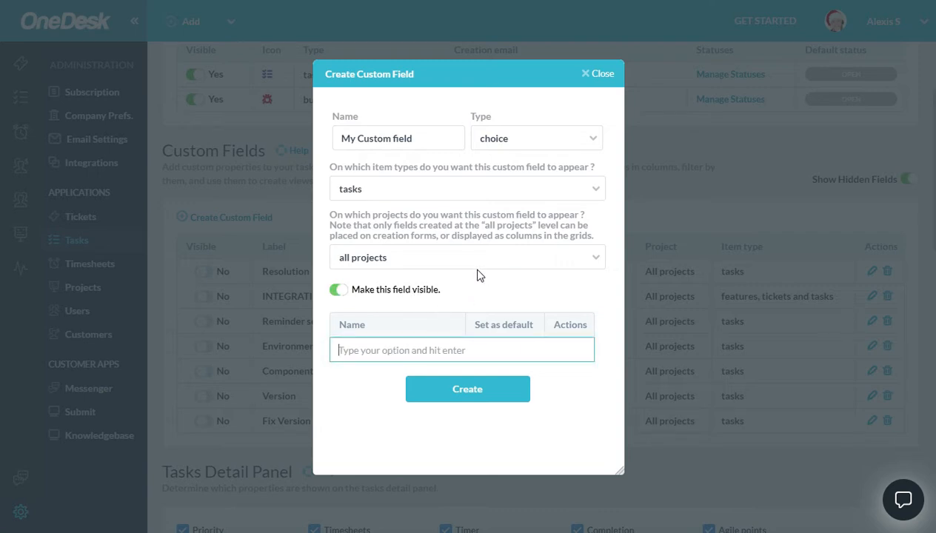
type("opti")
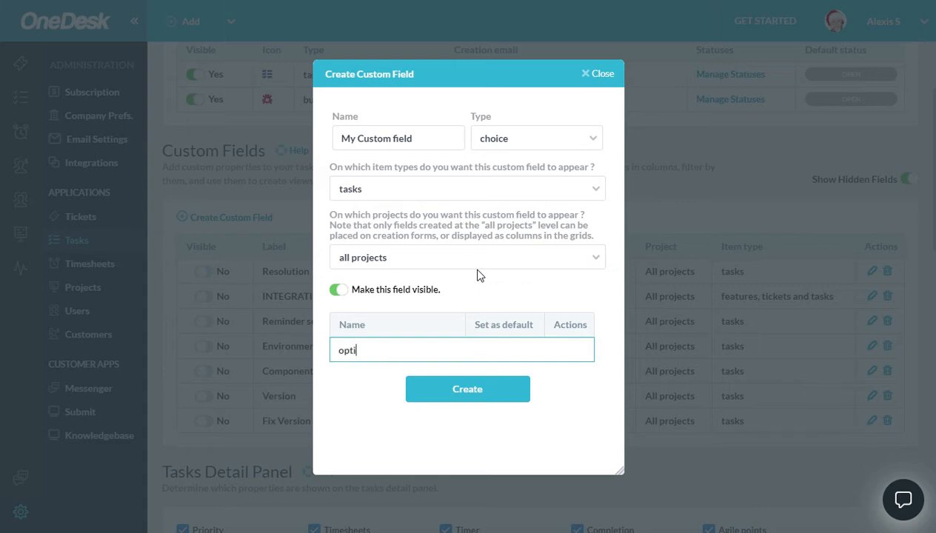
type("on1")
key("Return")
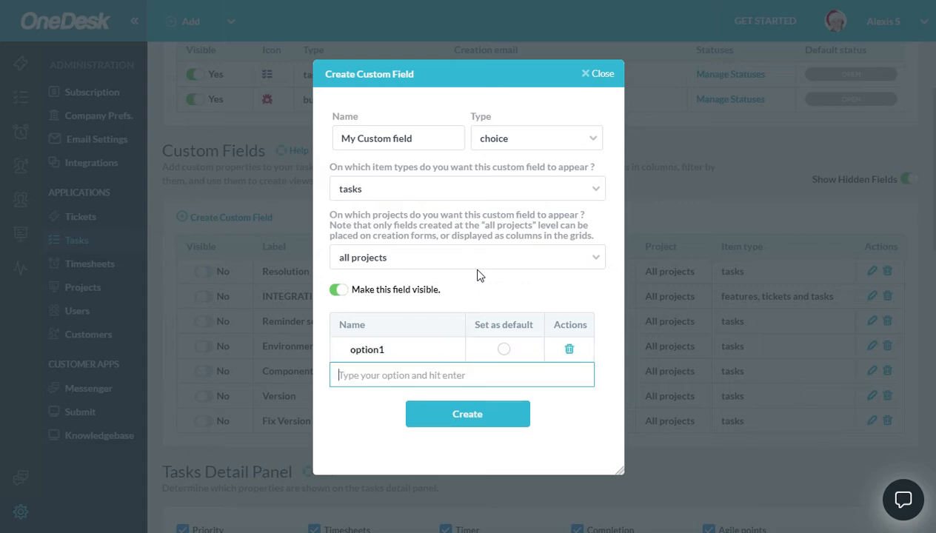
type("op")
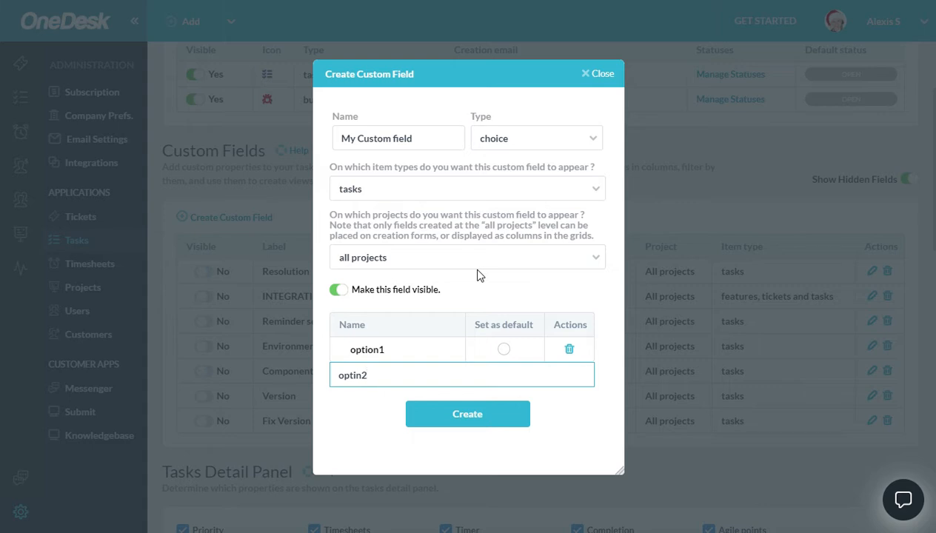
type("tin2")
key("Return")
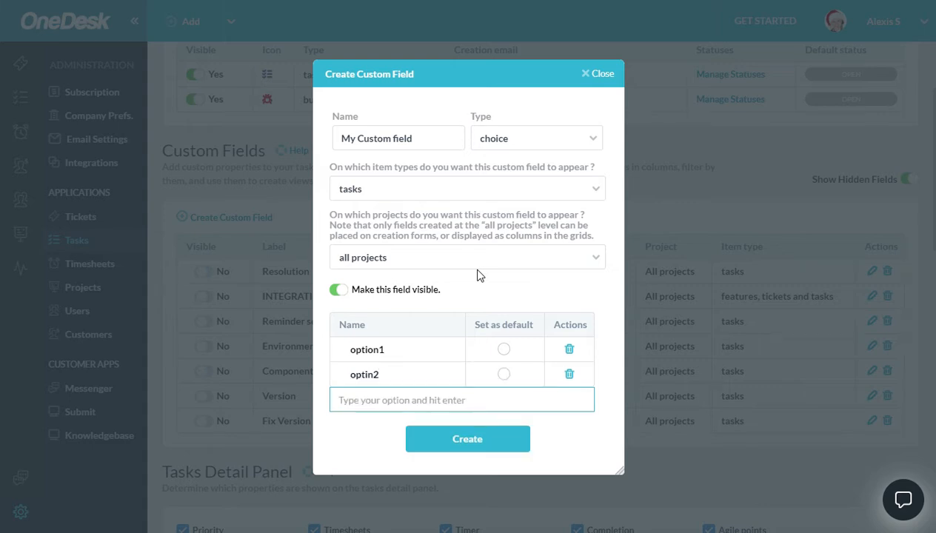
left_click(377, 381)
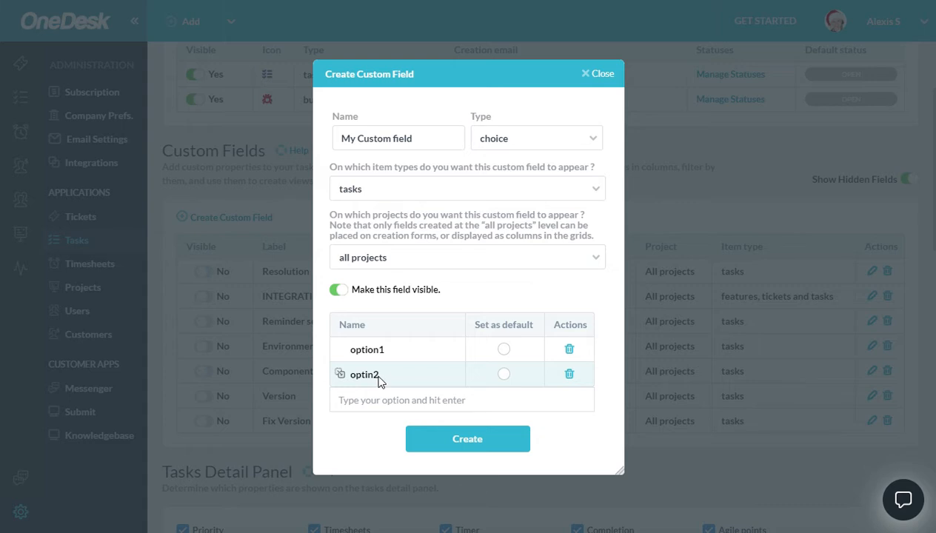
left_click(569, 374)
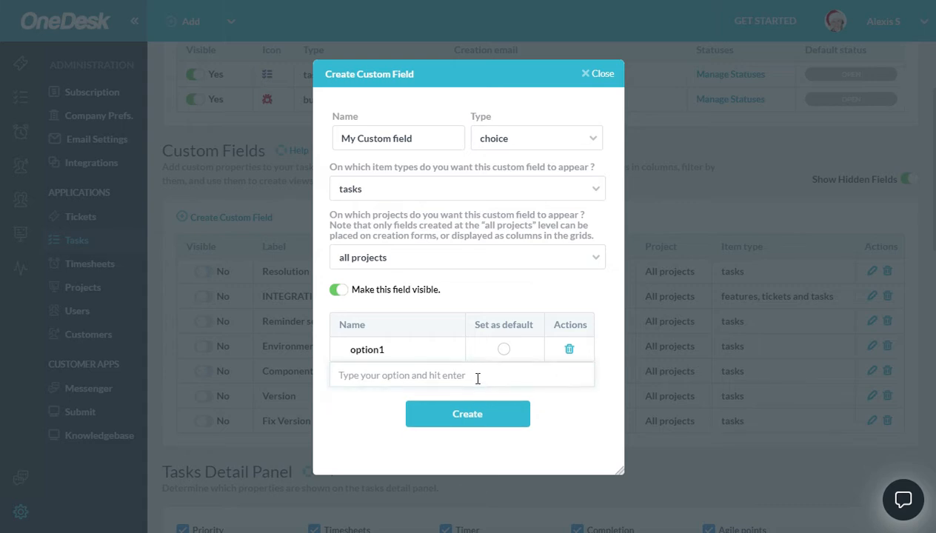
Add "option2" as a choice and create the visible custom field
left_click(480, 377)
type("opt")
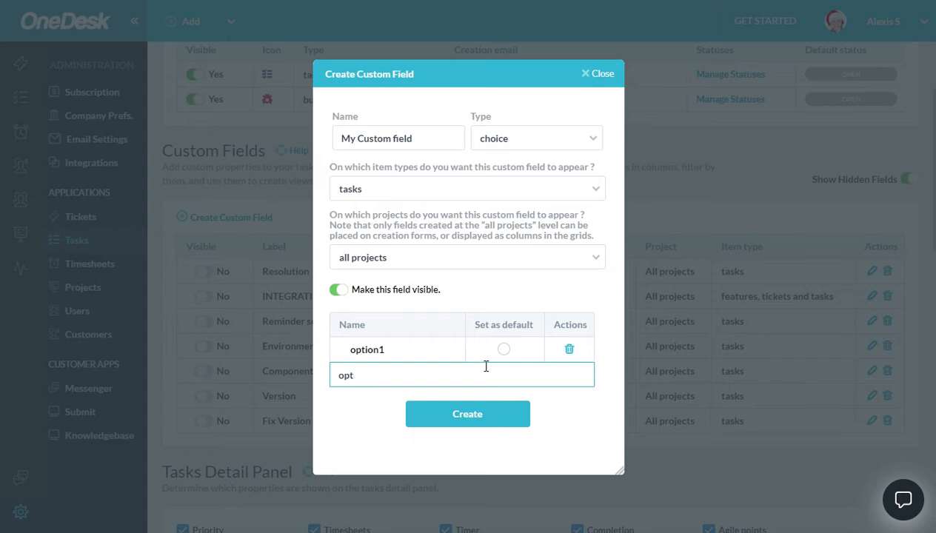
type("uion2")
key("Return")
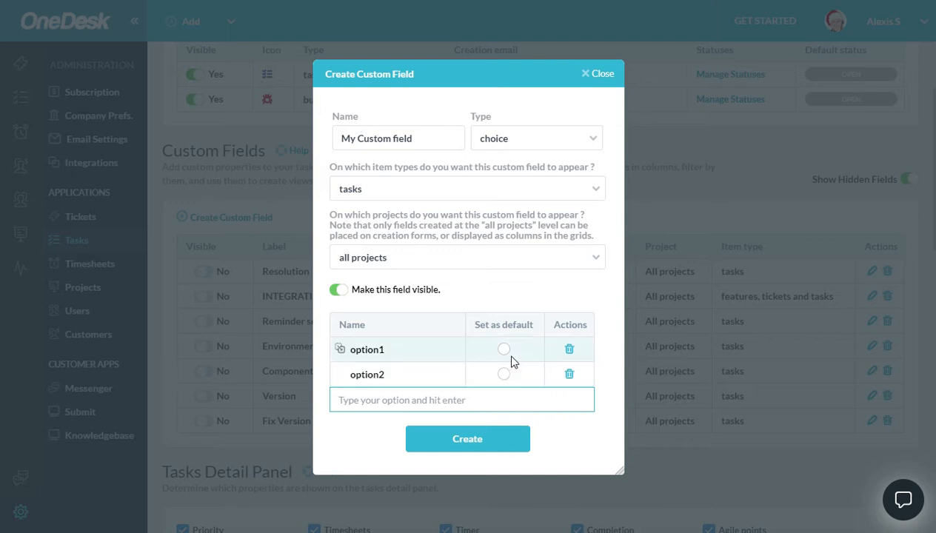
left_click(464, 442)
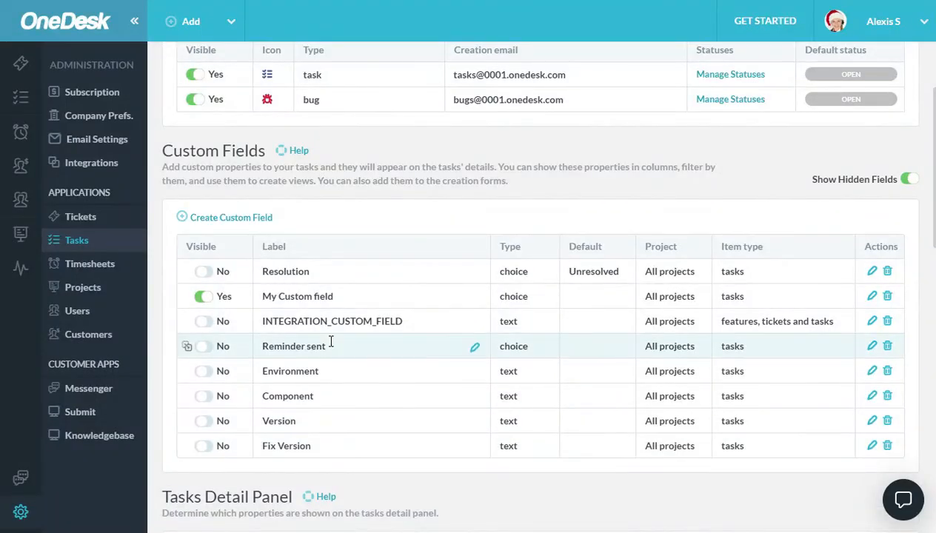
Stop showing hidden custom fields in the task settings
scroll(403, 303, "up", 1)
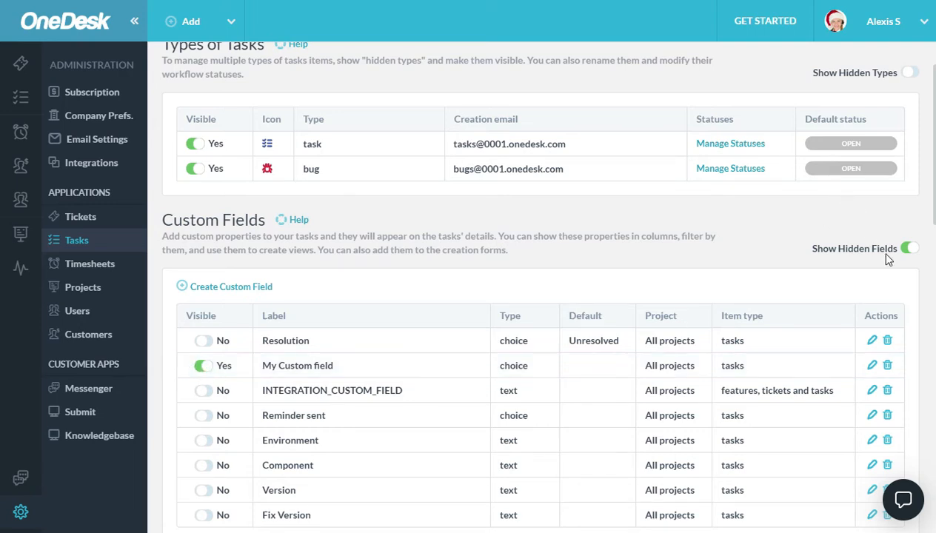
left_click(906, 249)
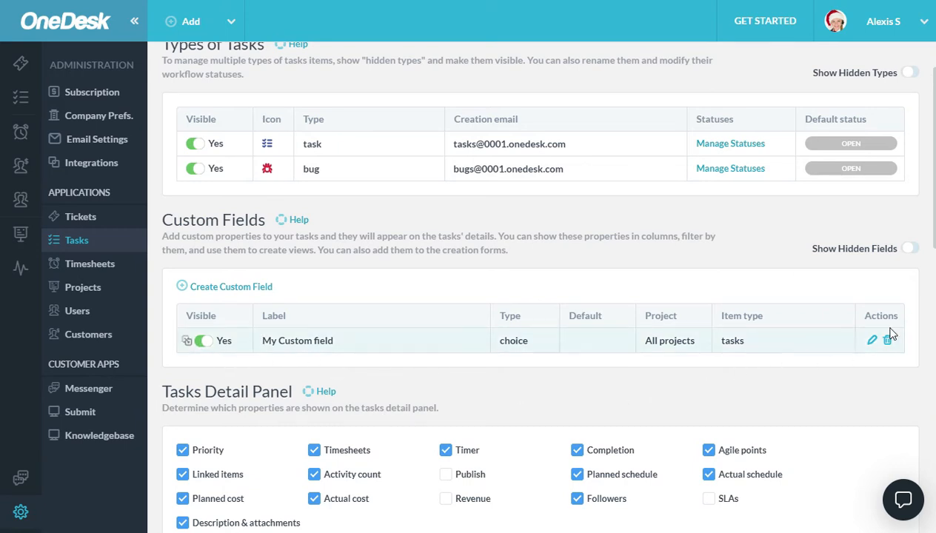
Remove planned schedule, actual schedule, planned cost and actual cost from the properties shown on the tasks detail panel
scroll(605, 349, "down", 2)
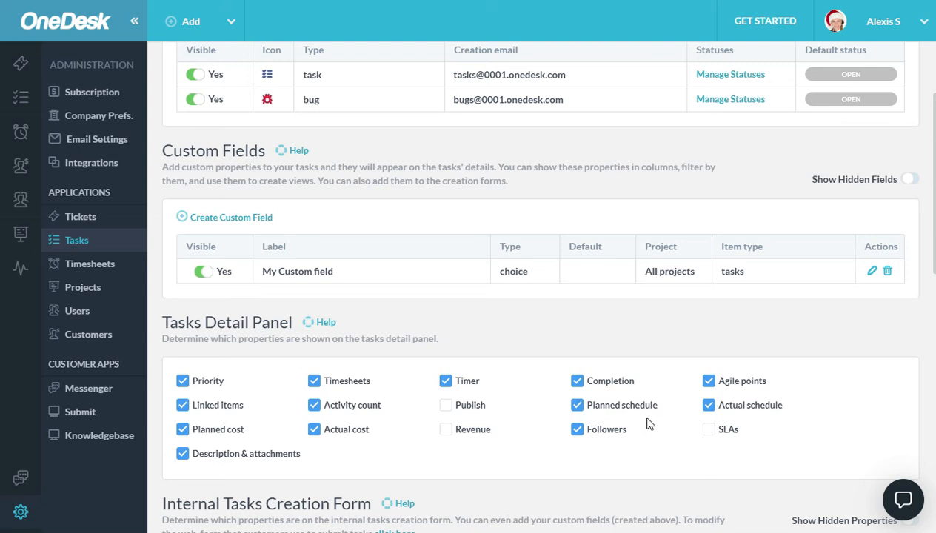
left_click(576, 405)
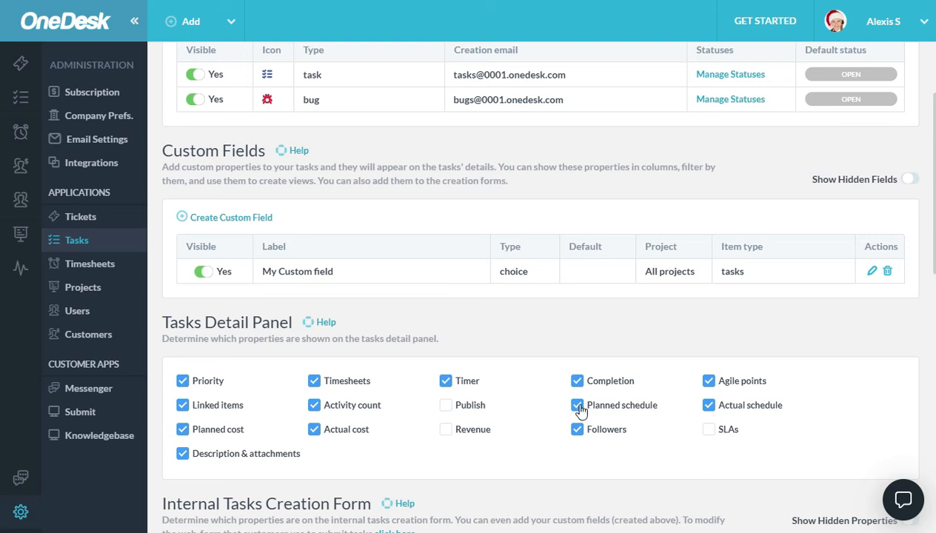
left_click(708, 405)
left_click(183, 429)
left_click(314, 430)
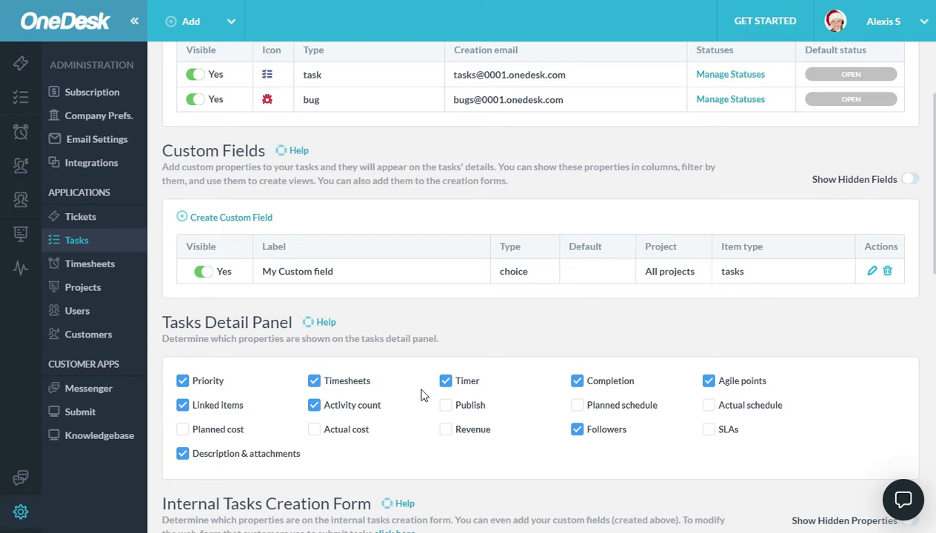
scroll(428, 385, "down", 3)
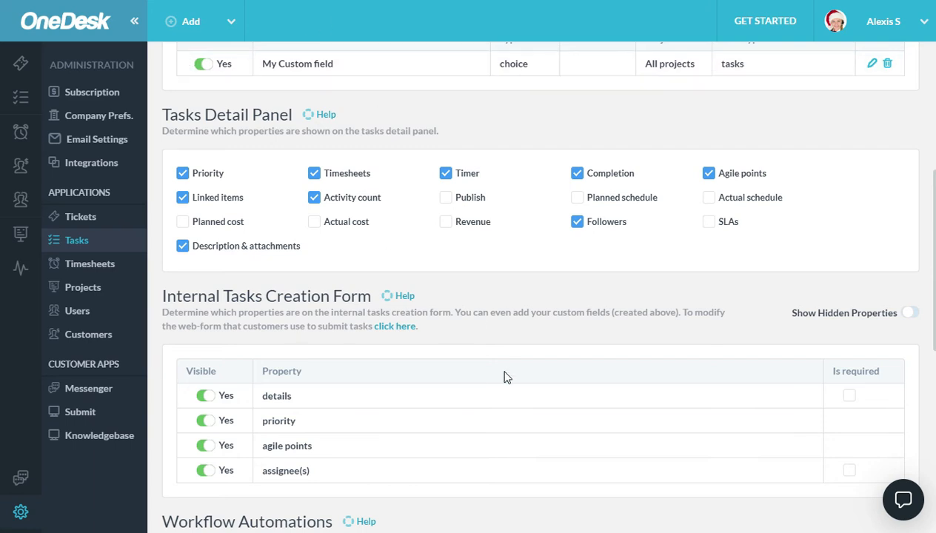
Open the creation form for a new task to check which properties it offers, and close it without creating anything
left_click(230, 26)
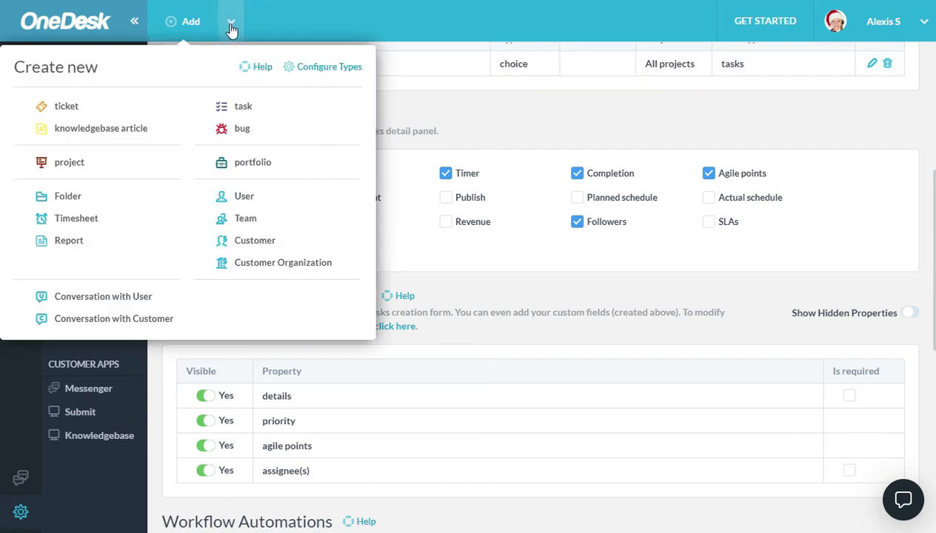
left_click(244, 109)
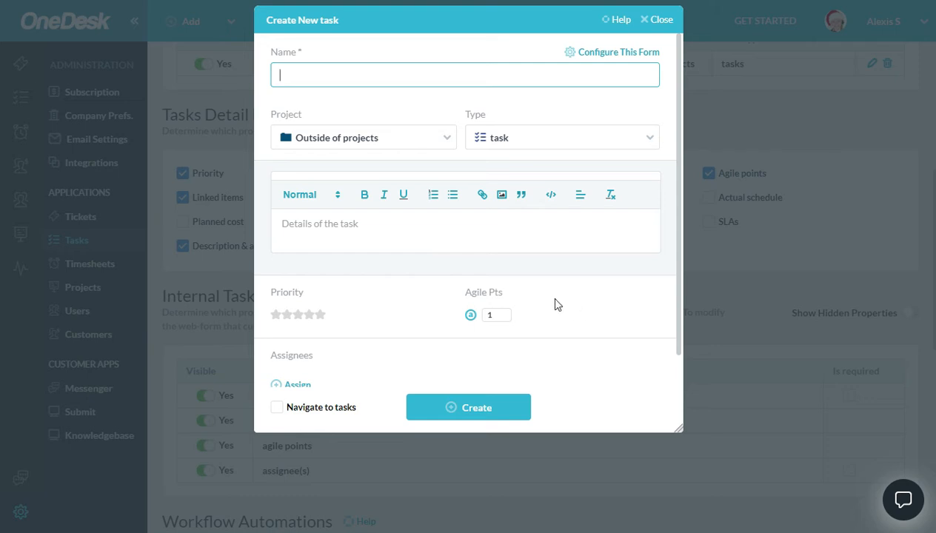
left_click(658, 20)
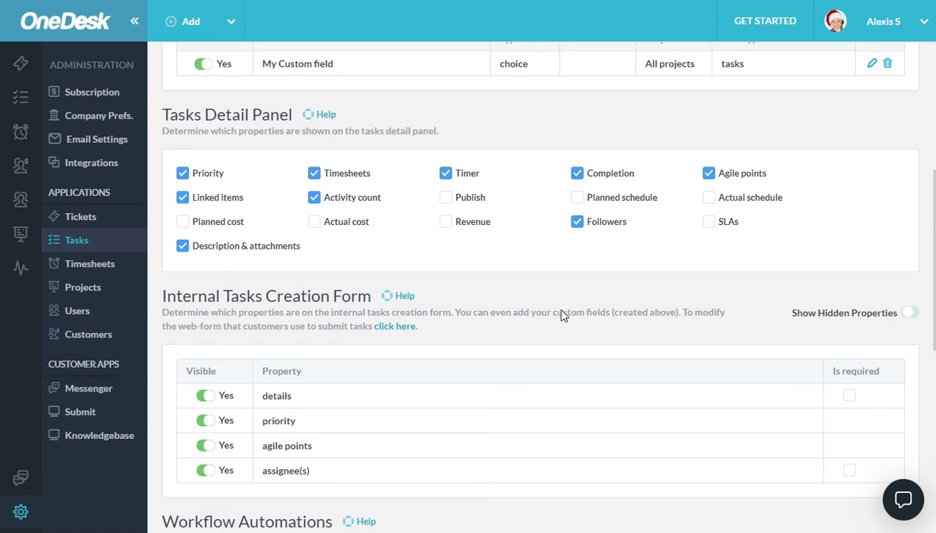
On the internal tasks creation form, reveal the hidden properties, make My Custom field visible and required, and hide agile points
scroll(554, 311, "down", 1)
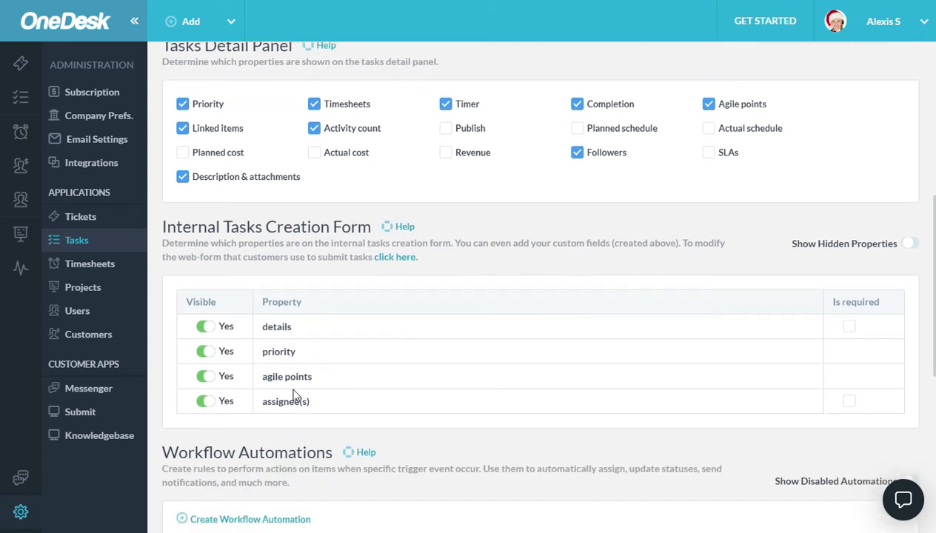
left_click(909, 243)
scroll(406, 399, "down", 3)
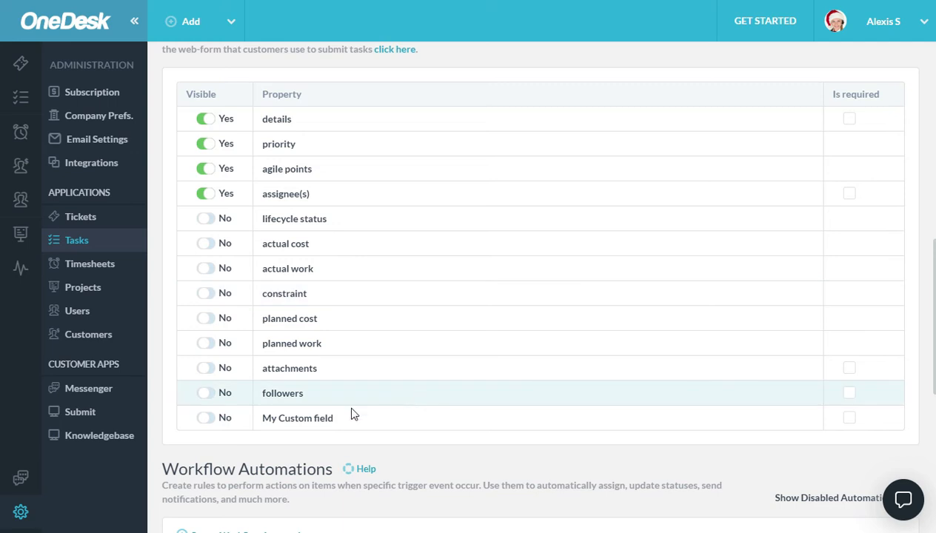
left_click(208, 418)
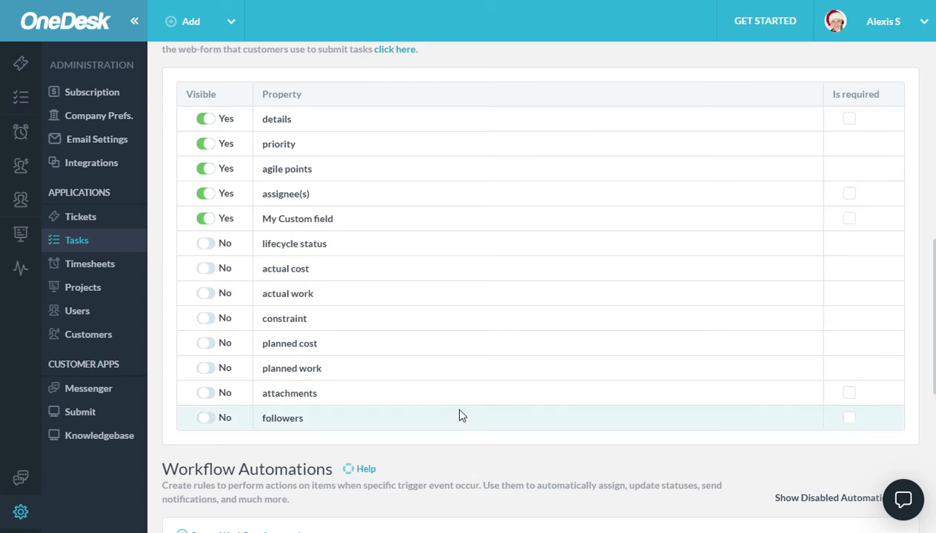
left_click(204, 170)
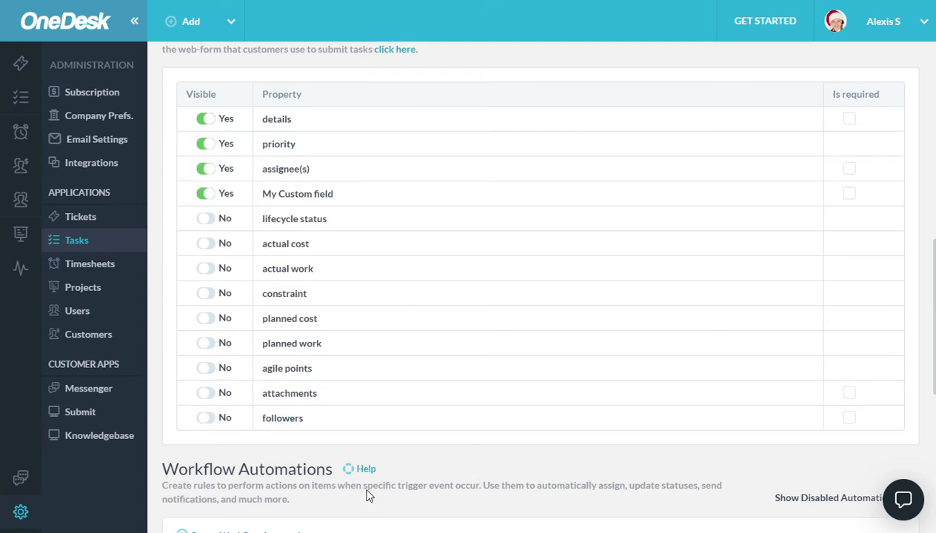
left_click(850, 194)
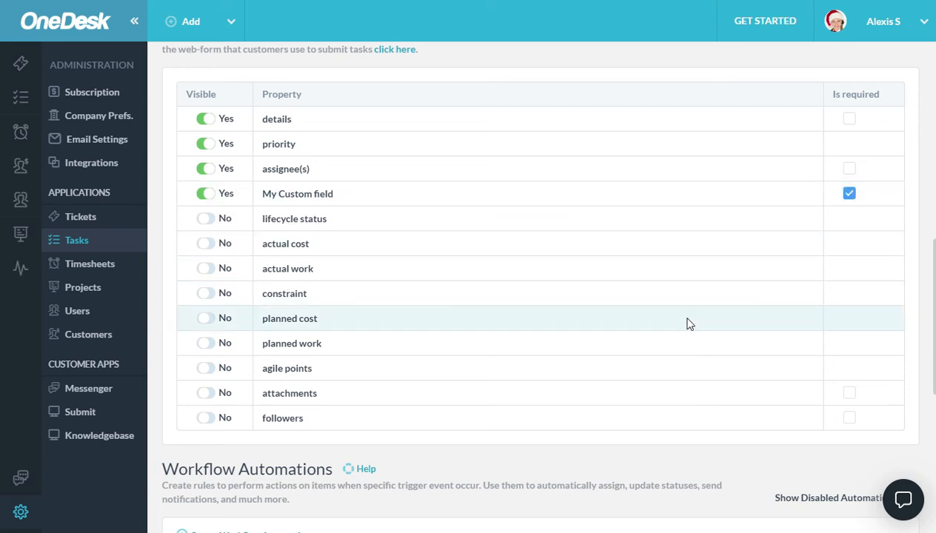
Try to create a new task with the name and My Custom field left empty, and close the form
scroll(636, 331, "up", 3)
left_click(233, 22)
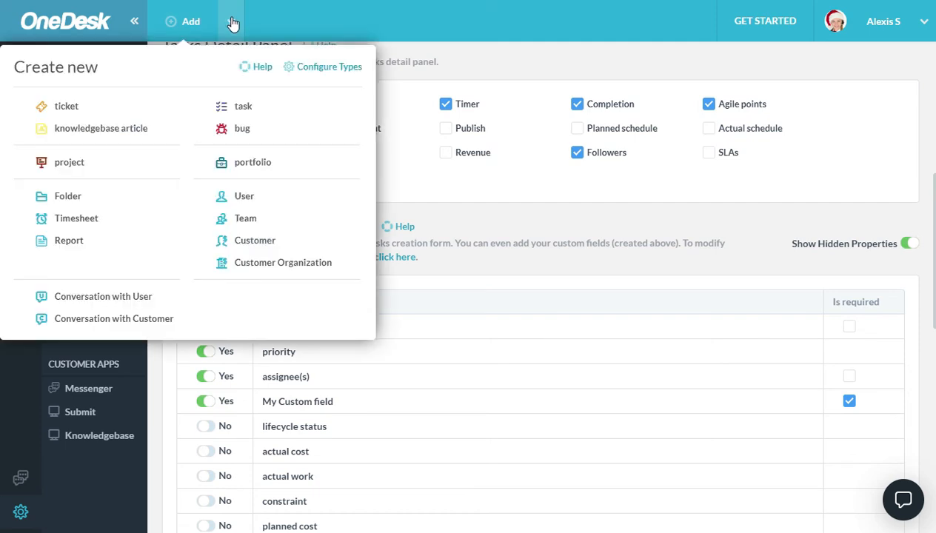
left_click(244, 111)
scroll(461, 272, "down", 3)
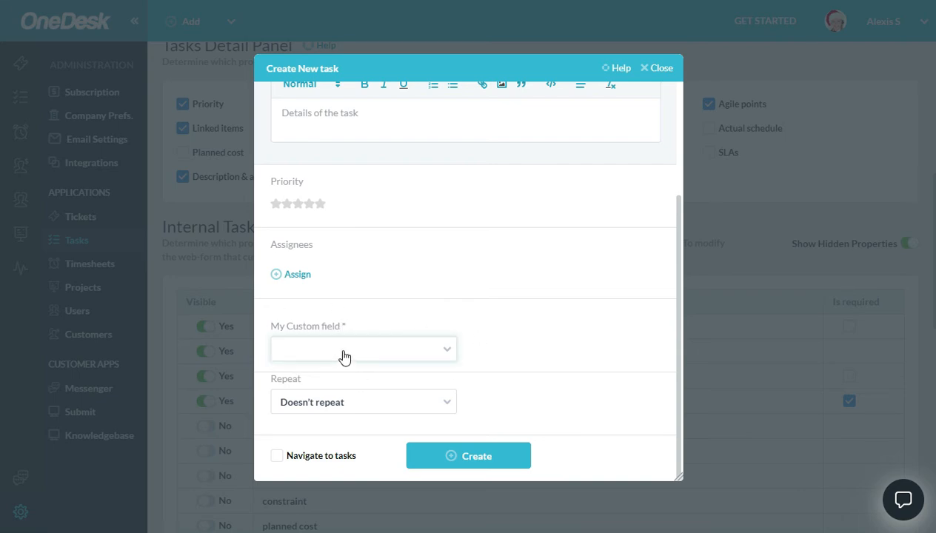
left_click(495, 462)
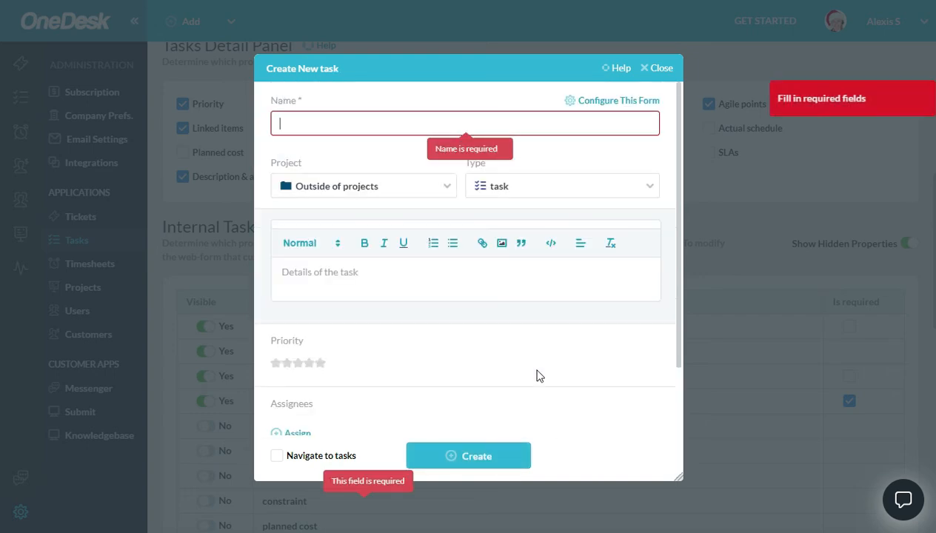
left_click(661, 69)
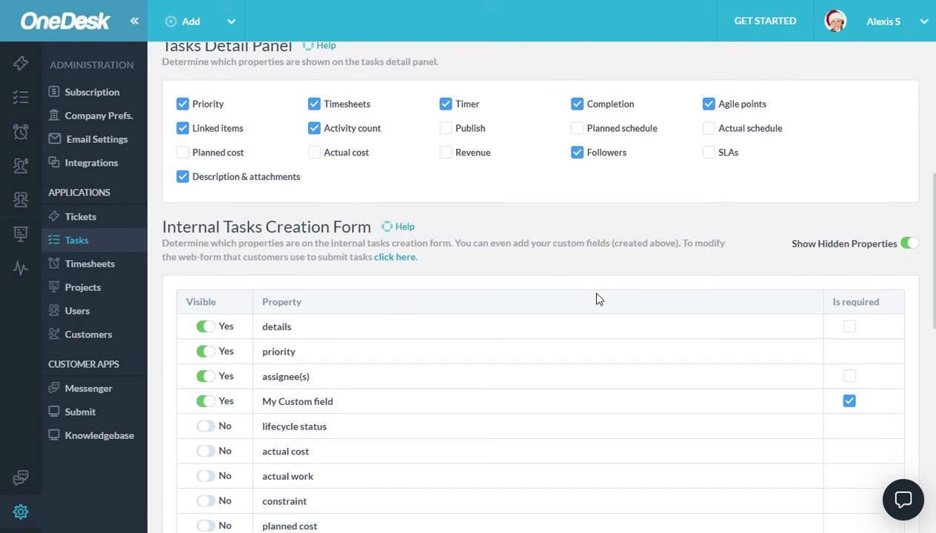
Review the internal tasks creation form, the workflow automations and the SLAs in the task settings
scroll(599, 299, "down", 2)
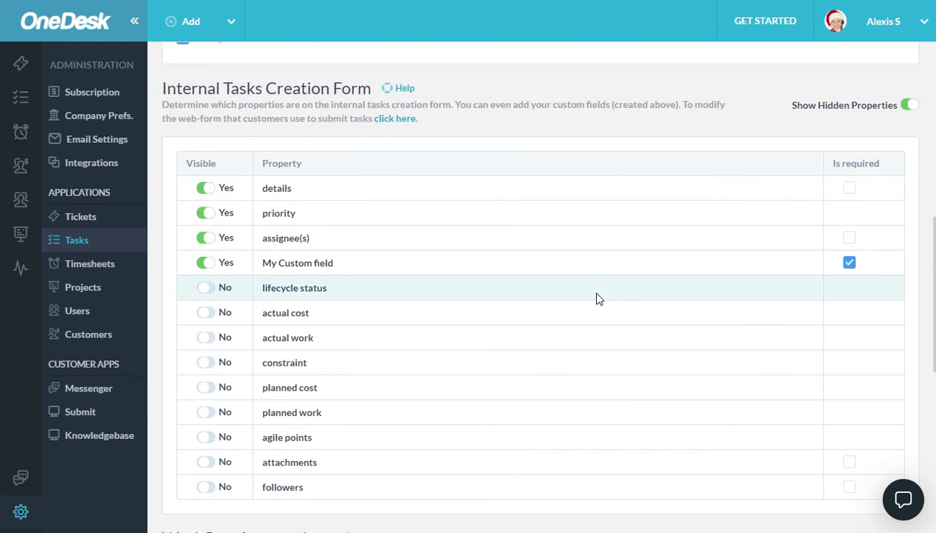
scroll(596, 301, "up", 4)
scroll(503, 348, "down", 1)
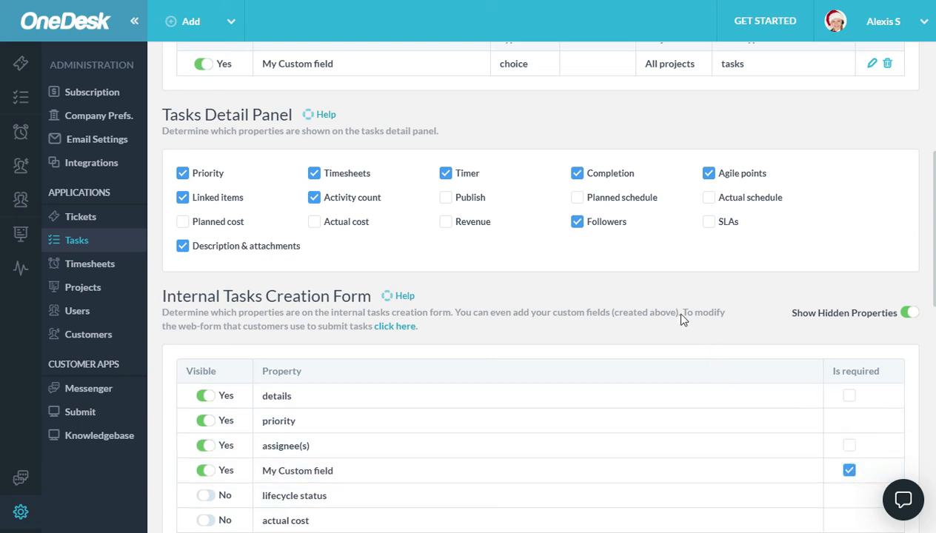
scroll(714, 328, "down", 8)
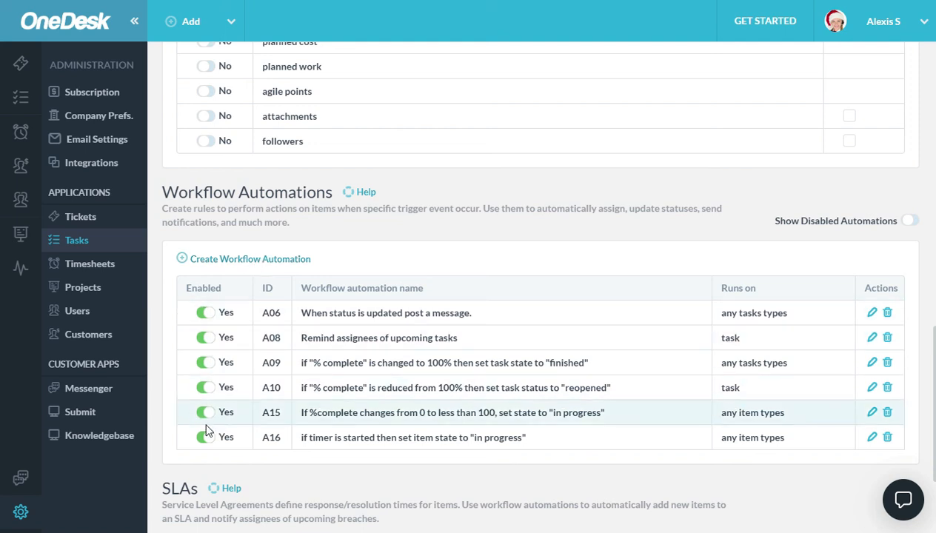
scroll(442, 436, "down", 2)
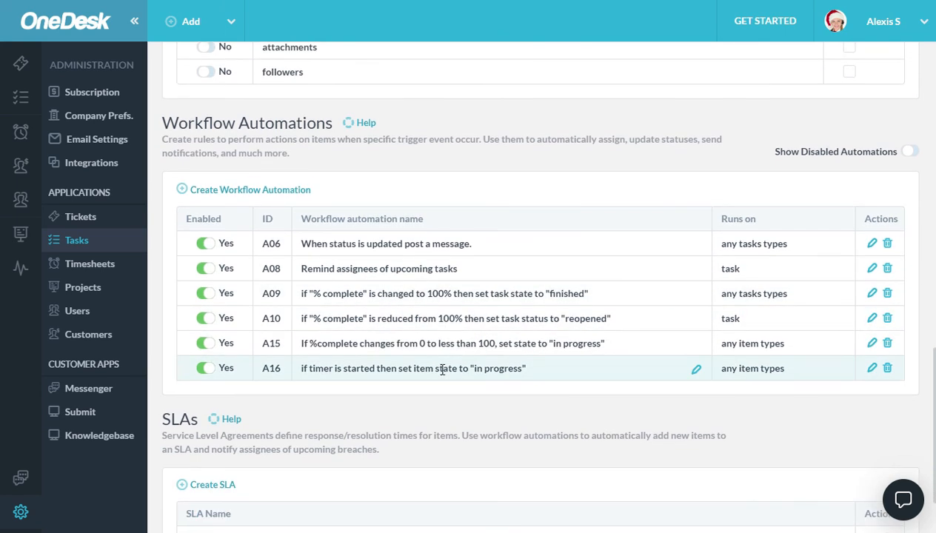
scroll(442, 370, "down", 1)
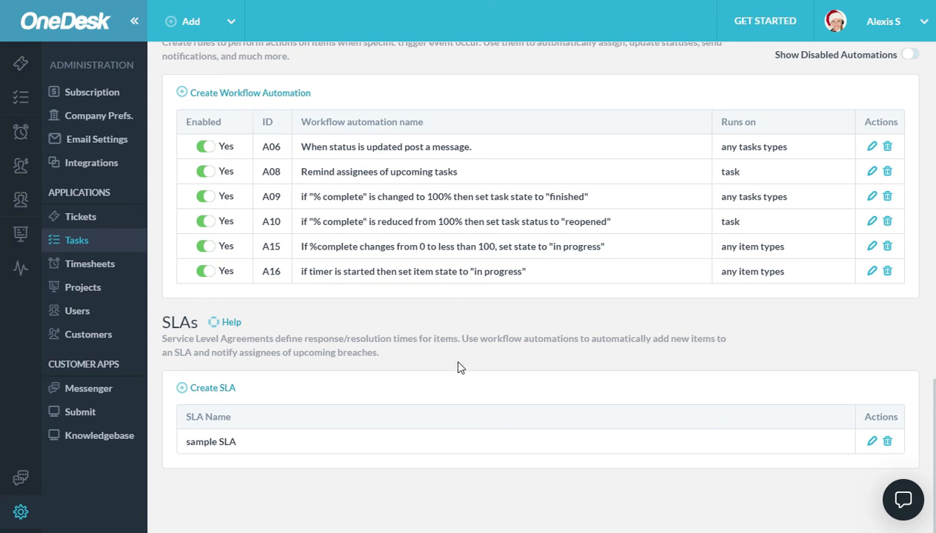
Go to the tasks application and examine the detail panel of the item named "task", including its custom fields
left_click(22, 105)
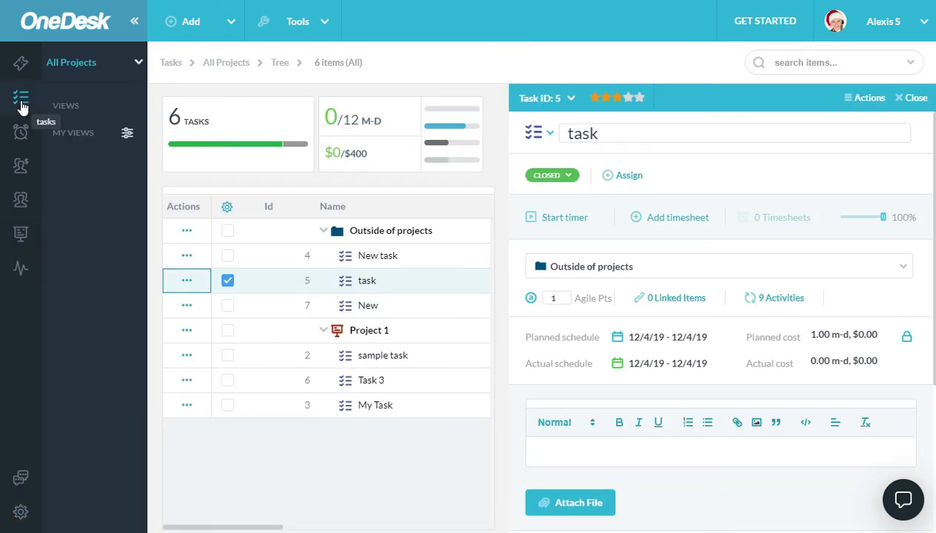
left_click(392, 288)
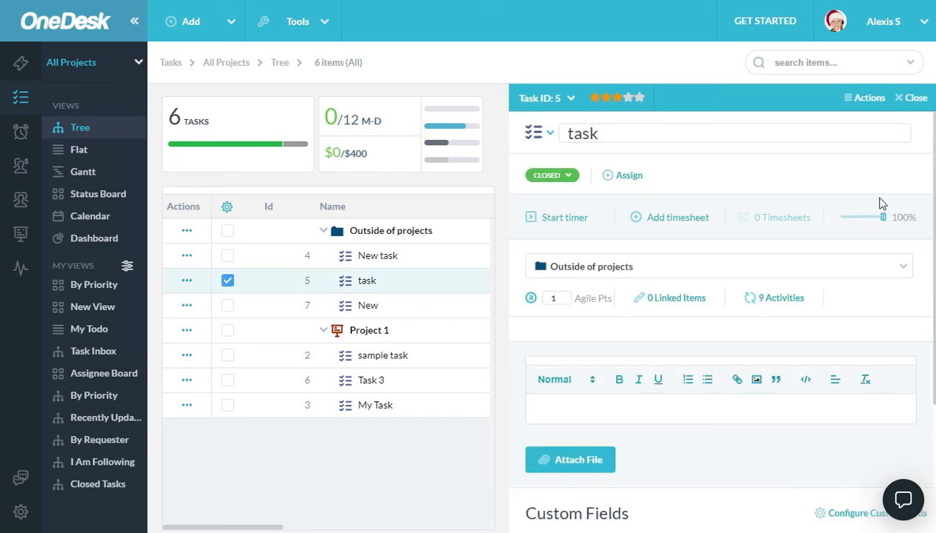
scroll(887, 187, "down", 3)
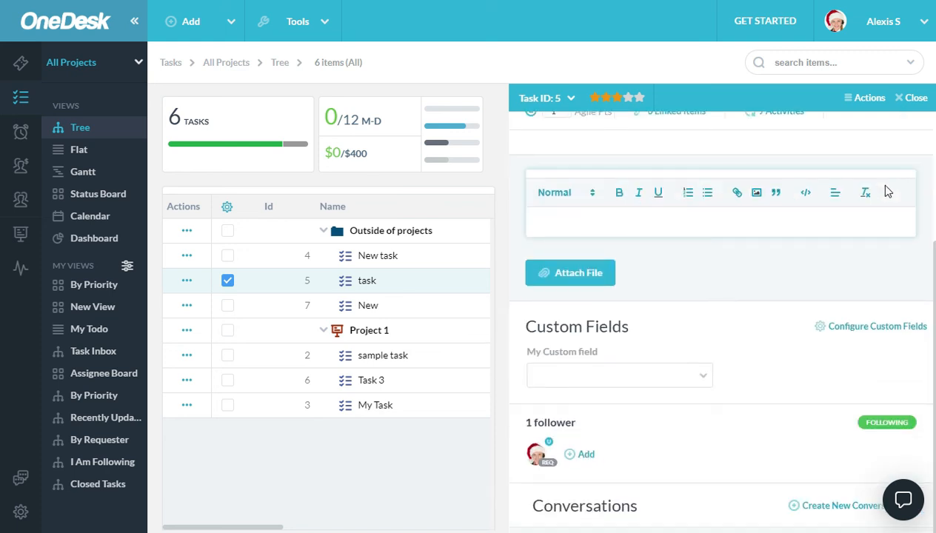